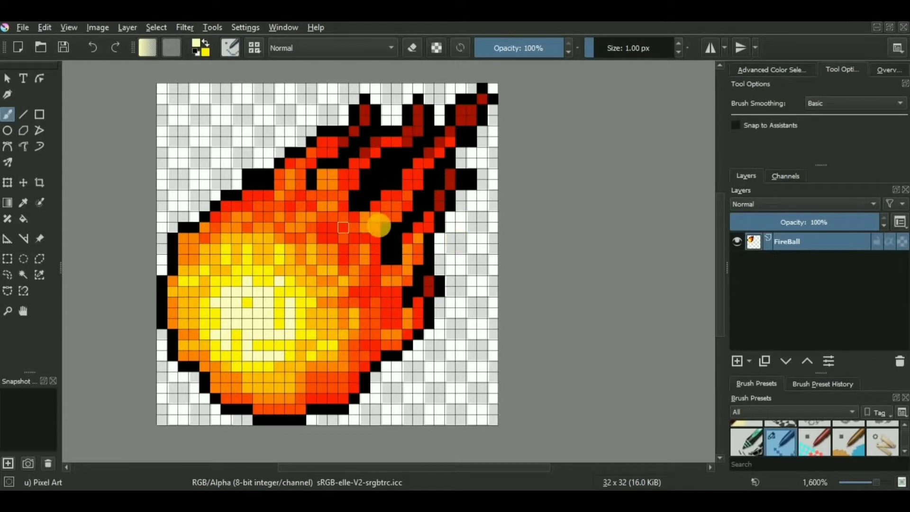
Save the fireball image as flame1.jpg in JPEG format in the pixel folder, accepting the current export options
click(22, 28)
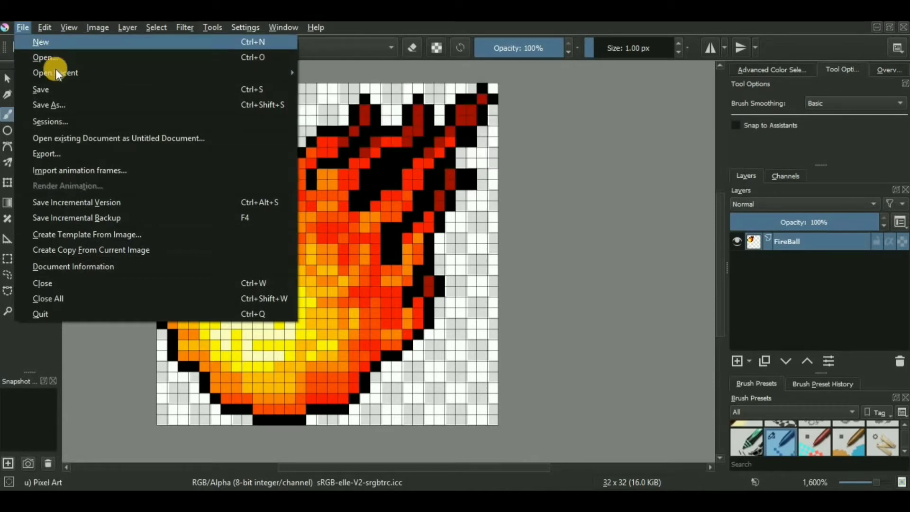
click(70, 104)
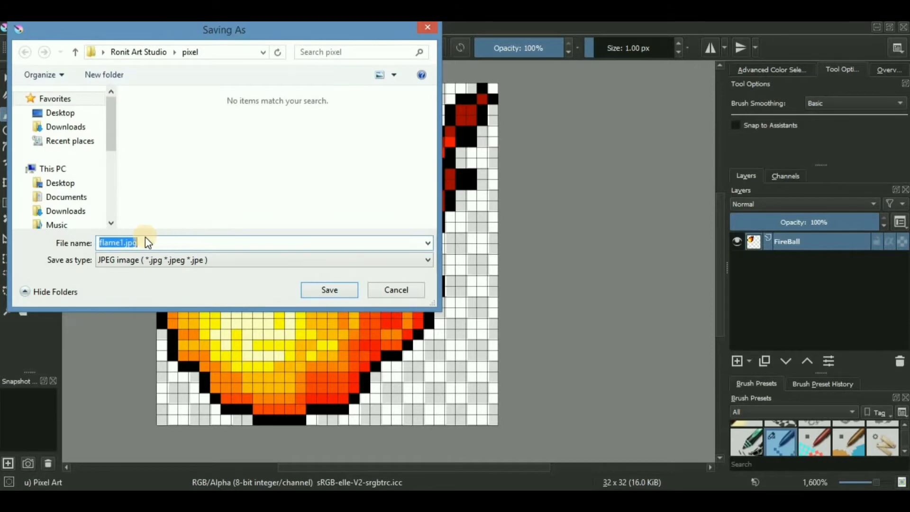
click(320, 294)
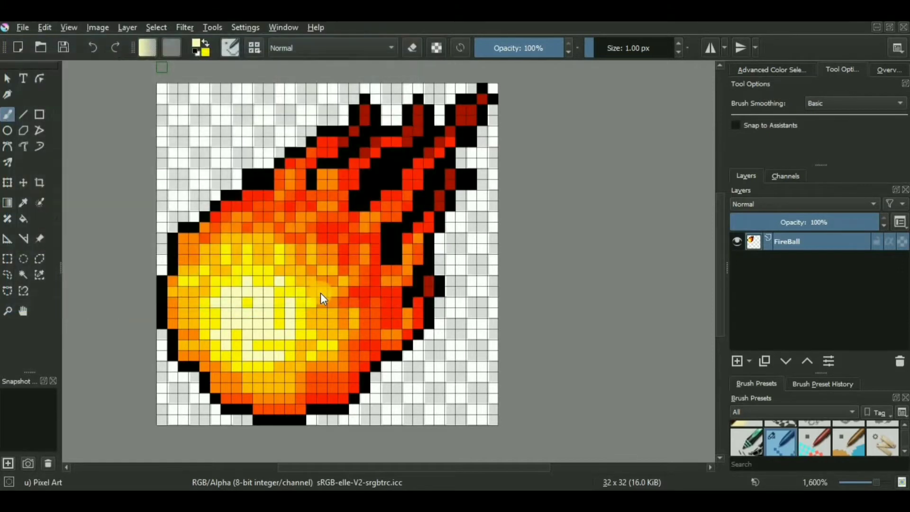
click(702, 405)
Switch to the pixel folder, open flame1.jpg in Paint, inspect it at 800% zoom, and put both windows away
key(alt+Tab)
click(433, 234)
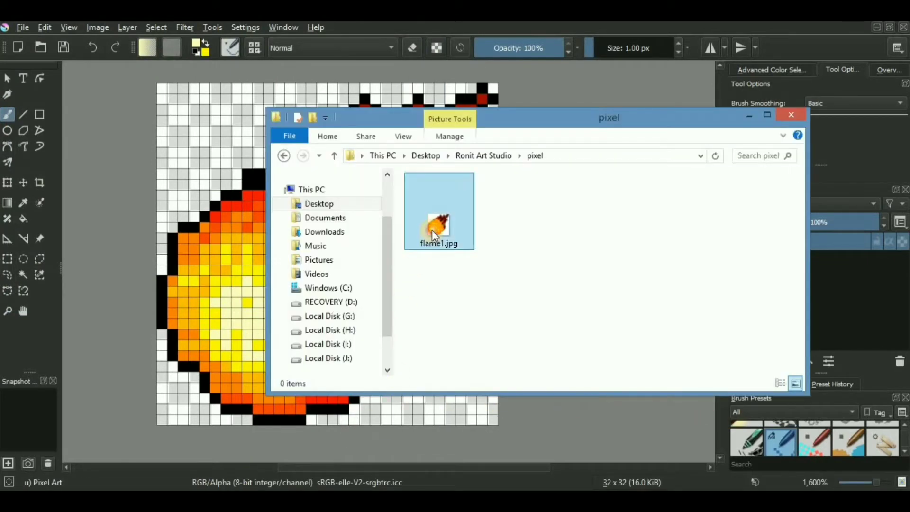
double_click(432, 230)
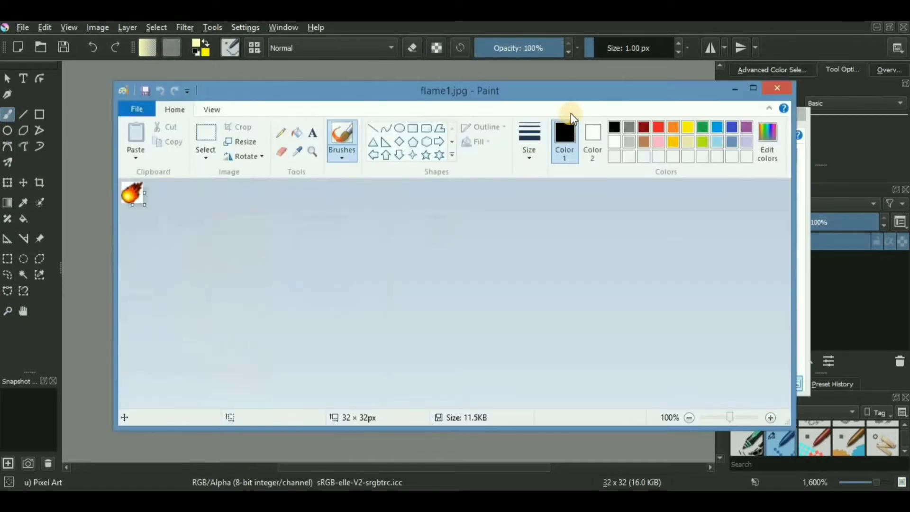
click(579, 92)
drag(579, 93, 476, 75)
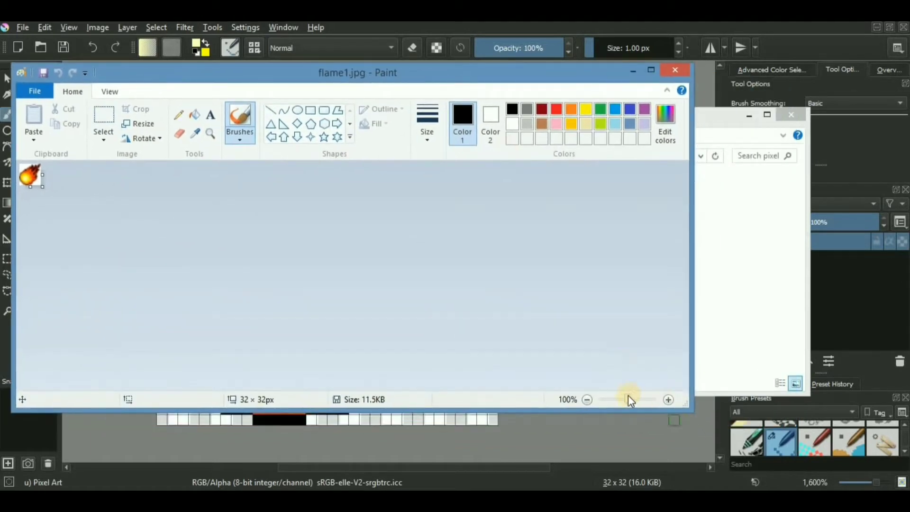
drag(631, 398, 660, 406)
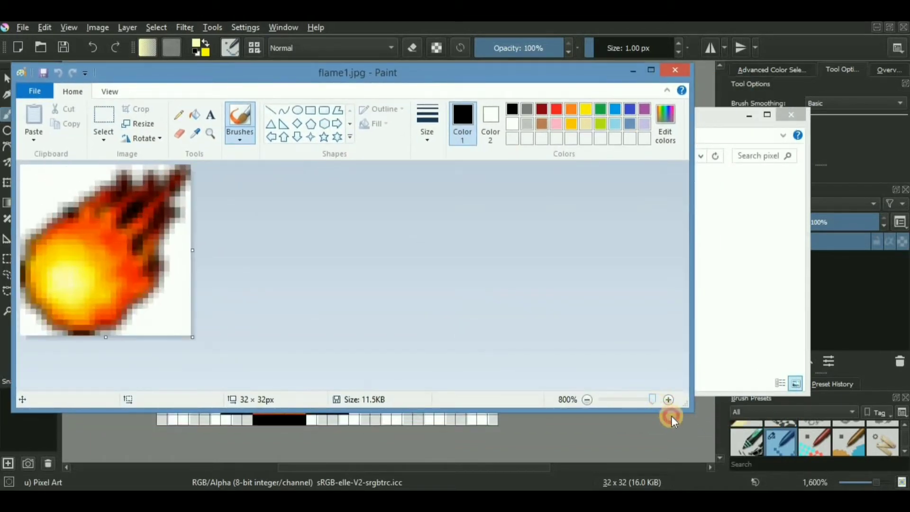
drag(650, 398, 660, 404)
click(672, 73)
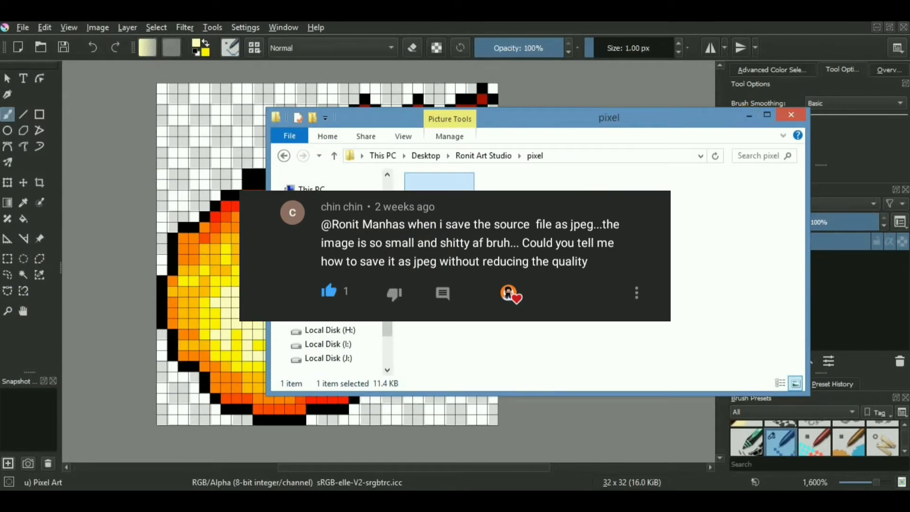
click(750, 116)
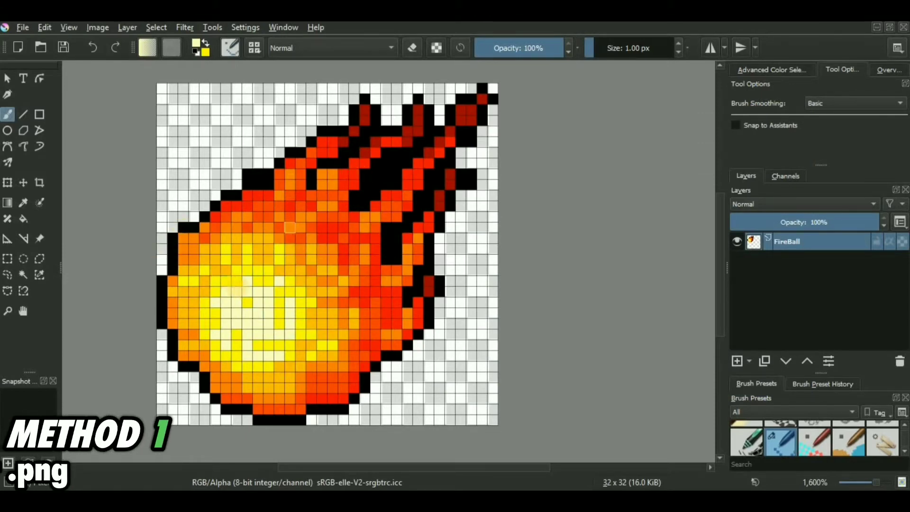
Save the fireball image as flame1.png in PNG format in the pixel folder, accepting the current PNG options
click(19, 29)
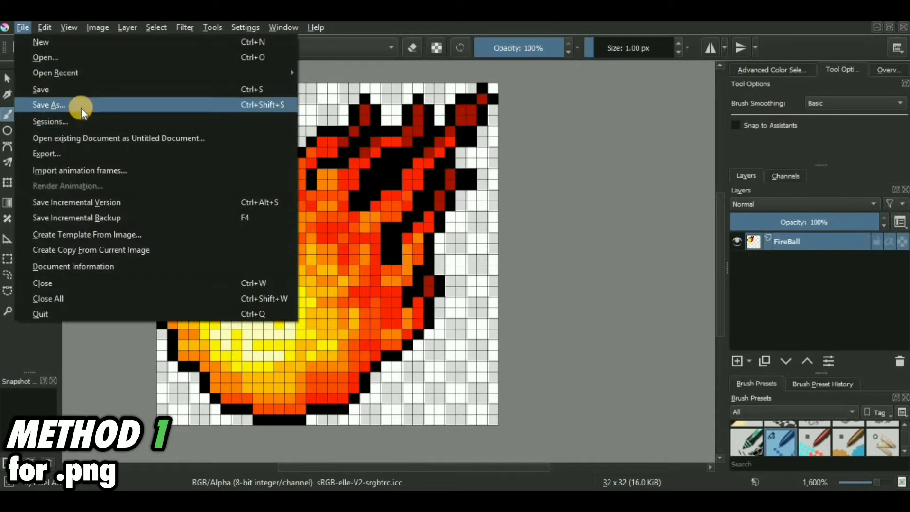
click(81, 107)
click(160, 261)
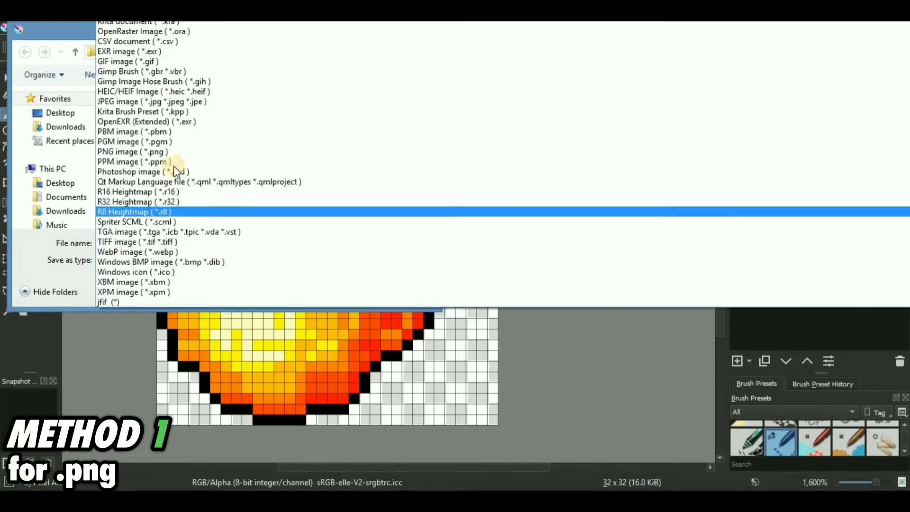
click(172, 151)
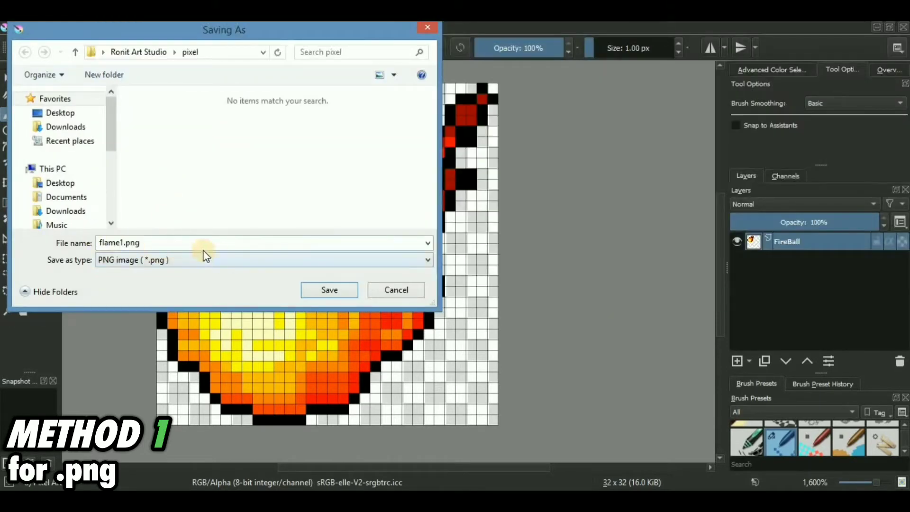
click(334, 290)
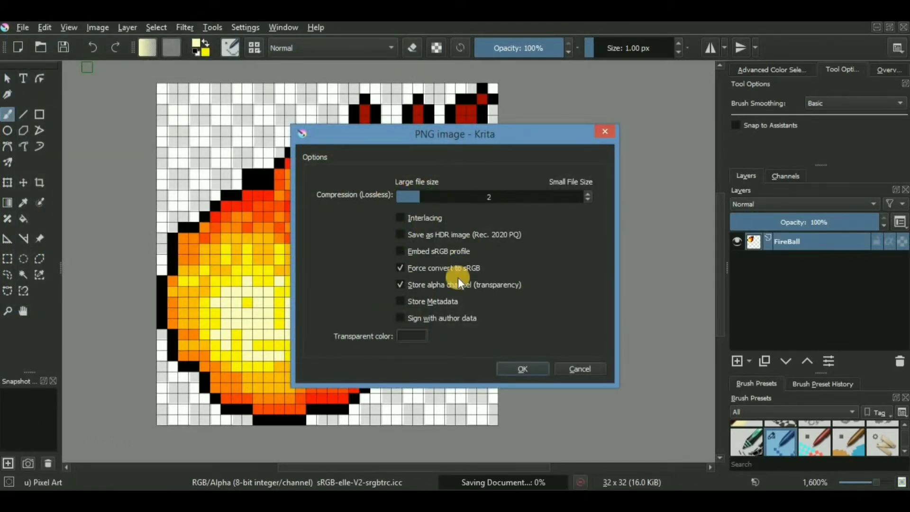
click(523, 369)
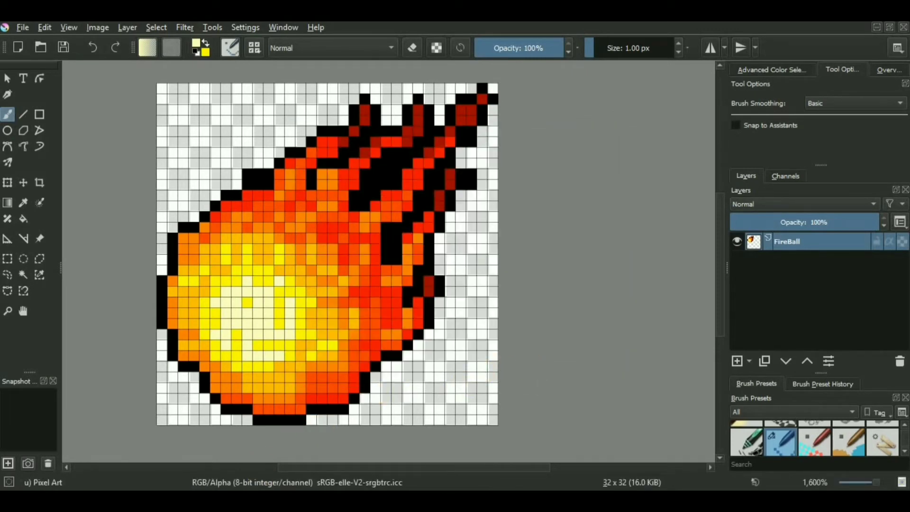
Open flame1.png from the pixel folder in Windows Photo Viewer and inspect it enlarged
click(276, 488)
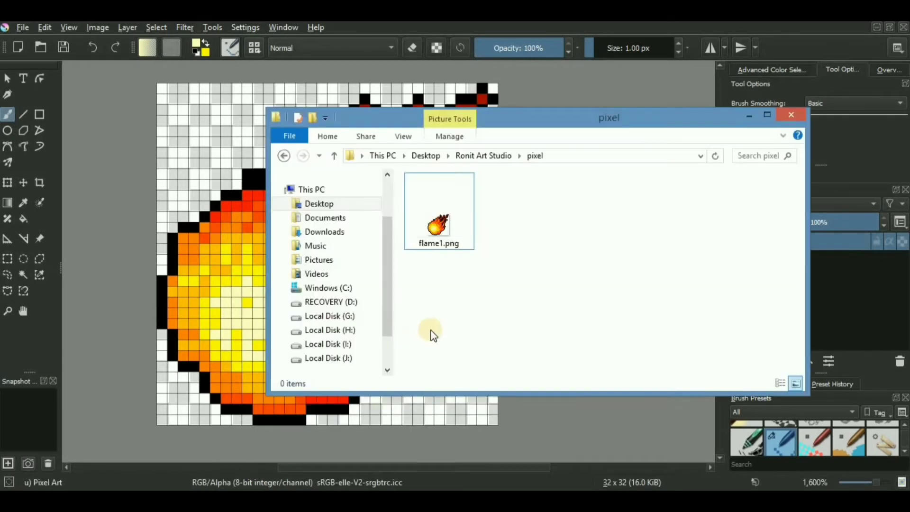
click(427, 230)
key(Return)
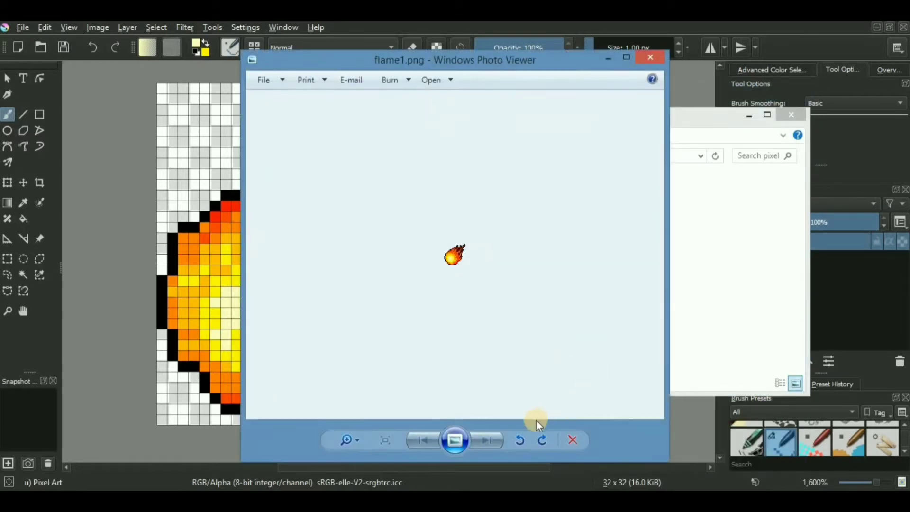
scroll(473, 269, up, 5)
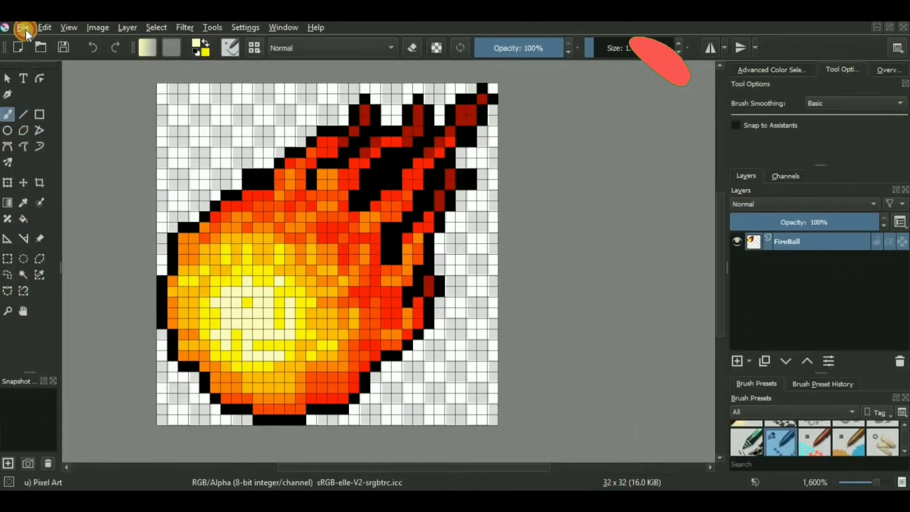
Start saving the fireball image as flame1.jpg in JPEG format in the pixel folder
click(24, 28)
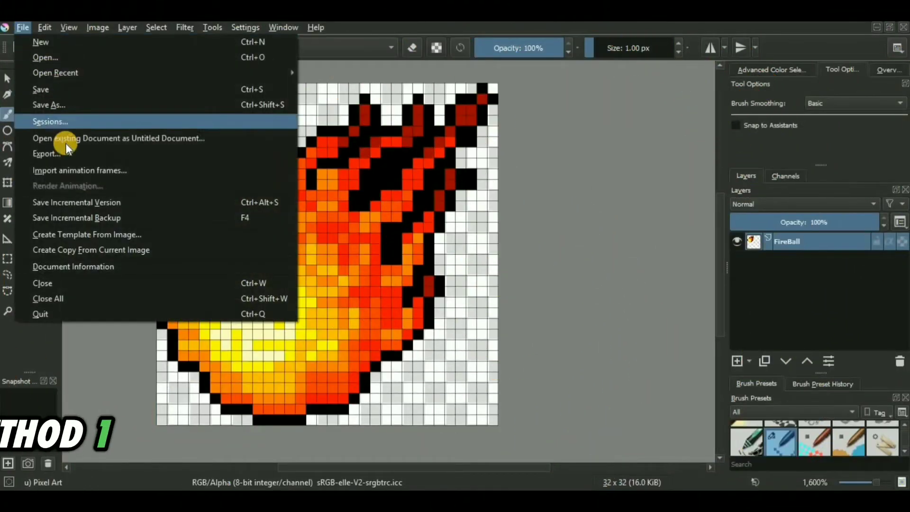
click(60, 106)
click(160, 264)
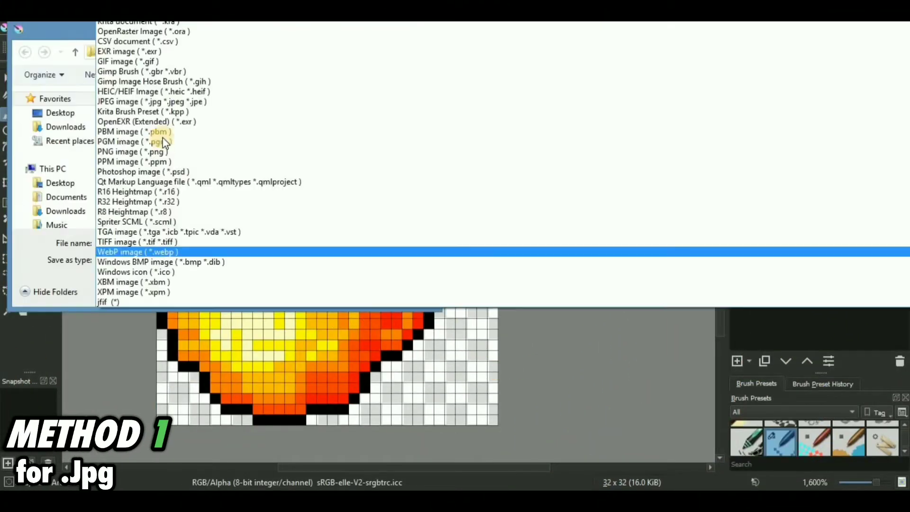
click(200, 105)
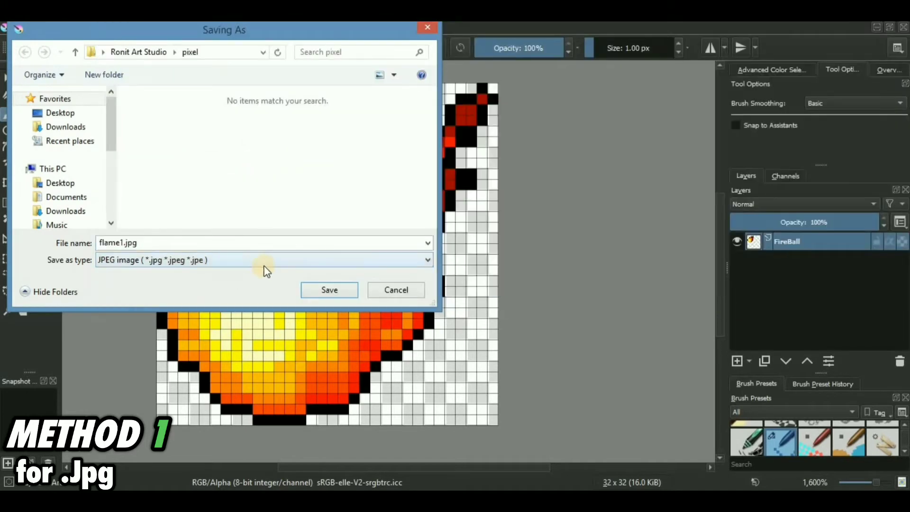
click(324, 291)
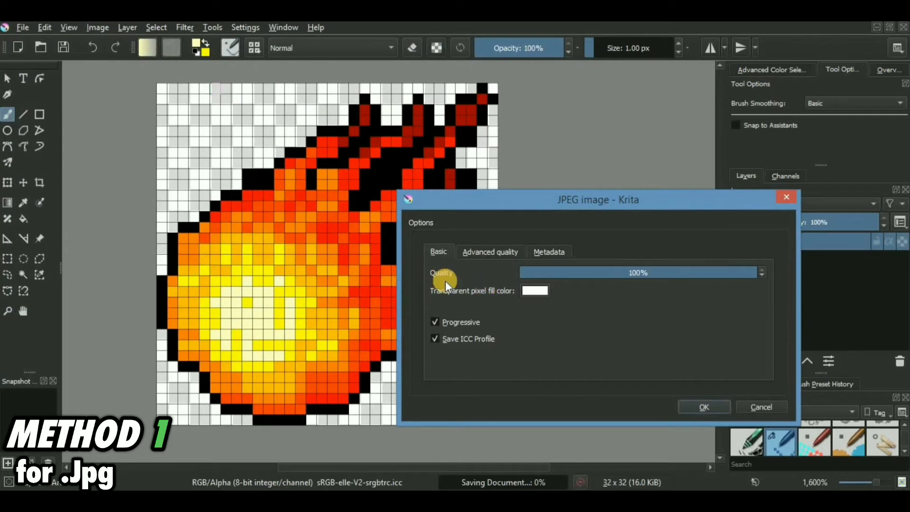
Set the JPEG subsampling to 1x1, 1x1, 1x1 (best quality) and Smooth to 0%, and complete the save
click(475, 251)
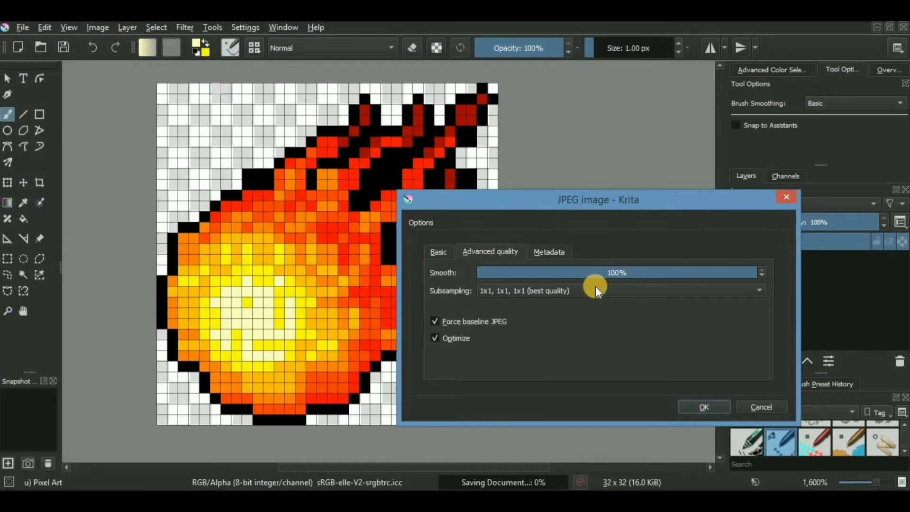
click(504, 292)
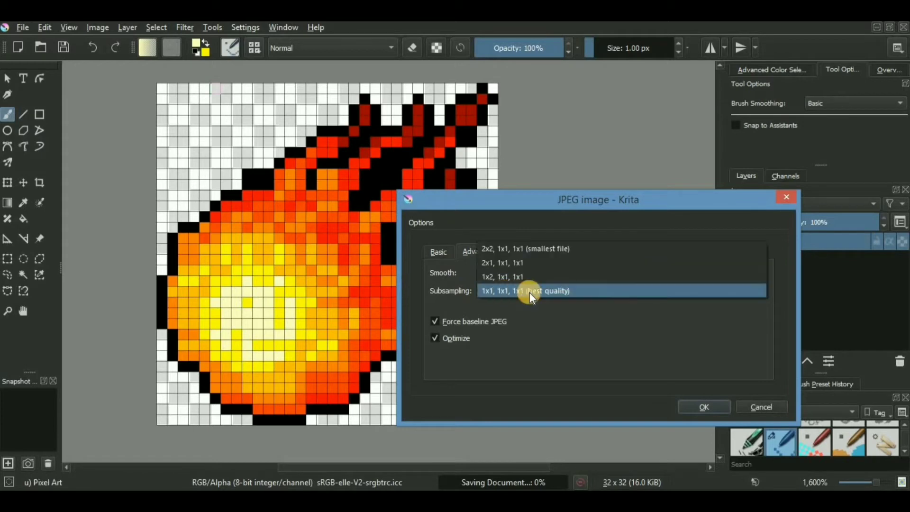
click(537, 292)
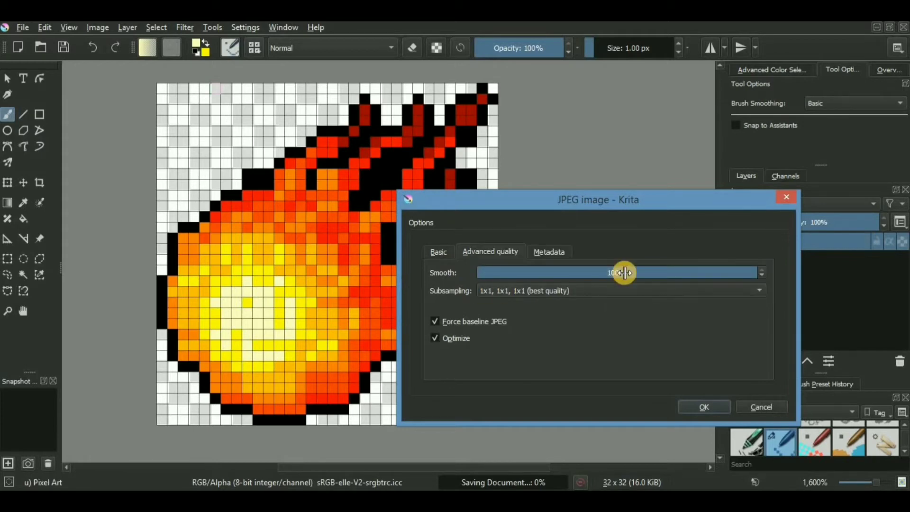
drag(614, 271, 431, 283)
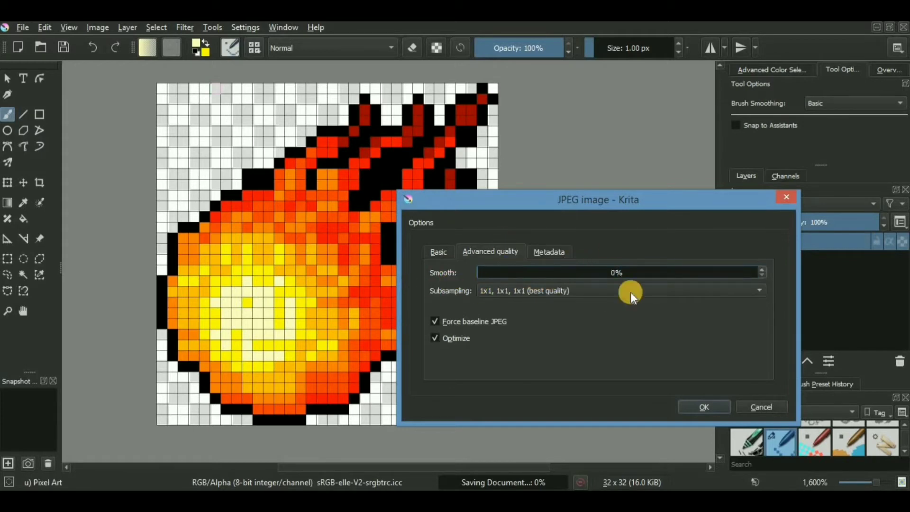
click(695, 406)
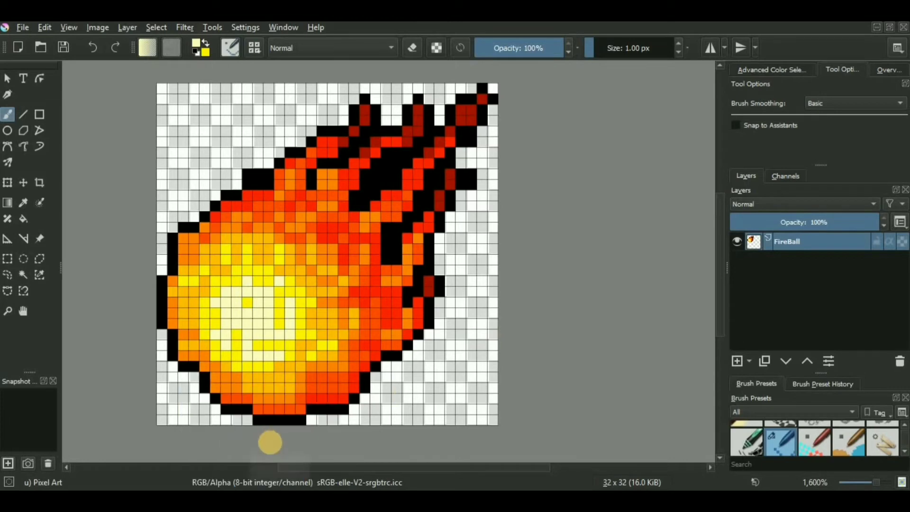
Open the newly saved flame1.jpg from the pixel folder in Paint and inspect its pixels at 800% zoom
click(280, 493)
click(453, 221)
double_click(453, 221)
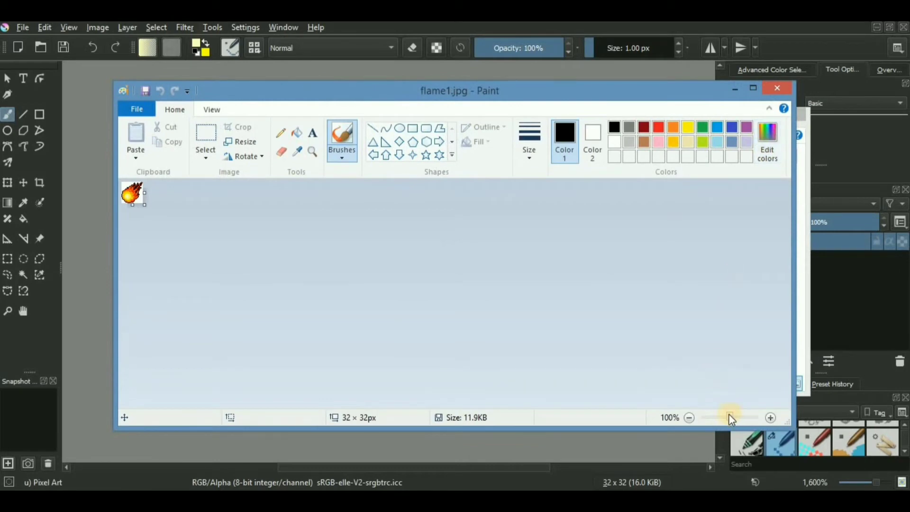
drag(747, 421, 755, 421)
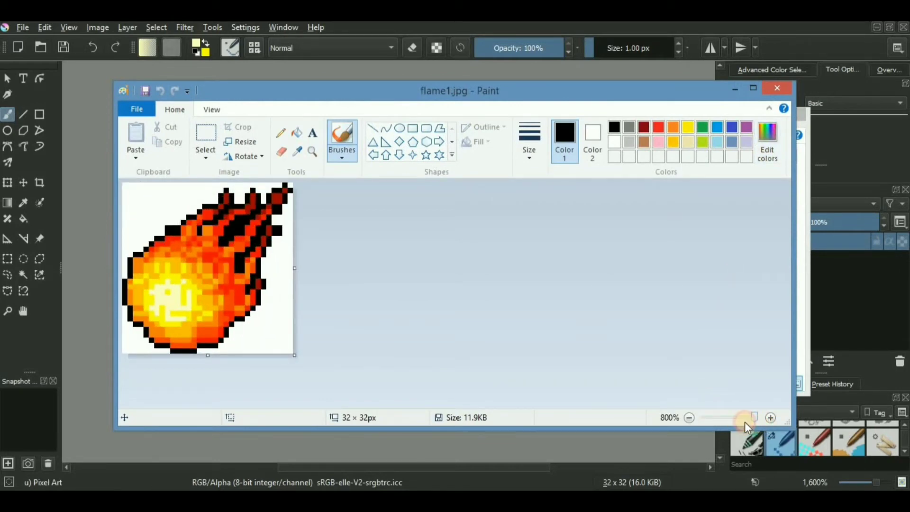
mouse_move(745, 422)
mouse_down()
mouse_move(736, 421)
mouse_move(759, 424)
mouse_up()
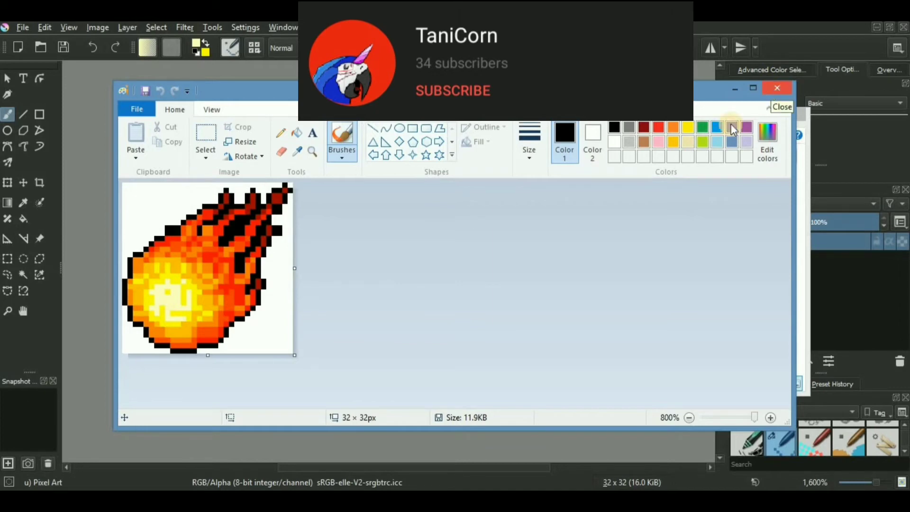
scroll(440, 297, down, 3)
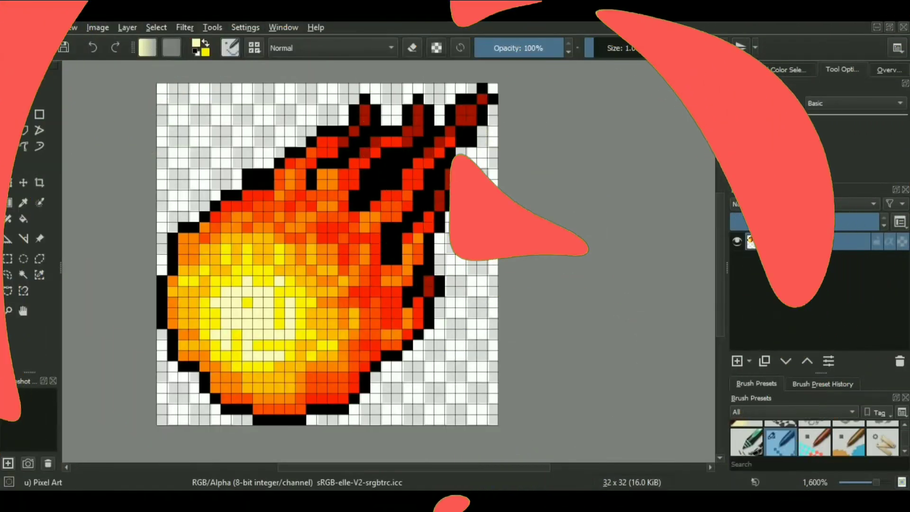
Scale the whole fireball image to 1000 x 1000 px using the Nearest Neighbor filter
click(70, 28)
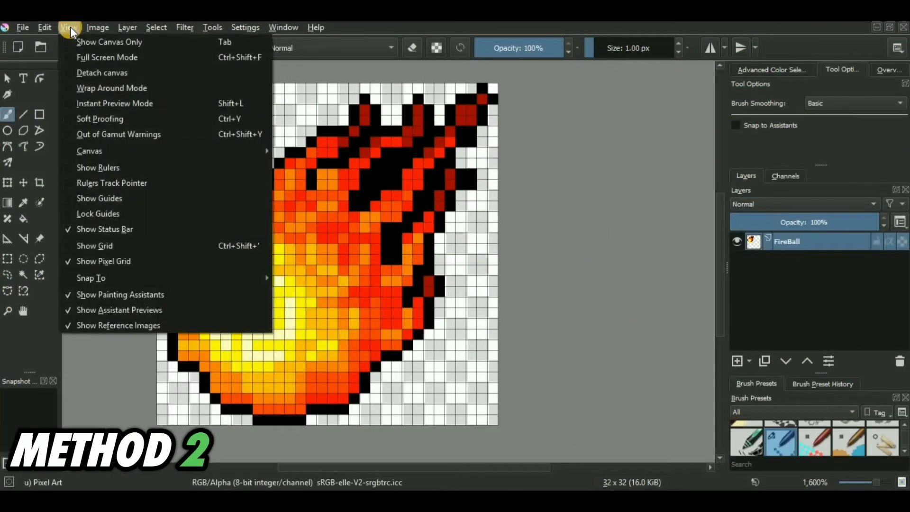
mouse_move(104, 26)
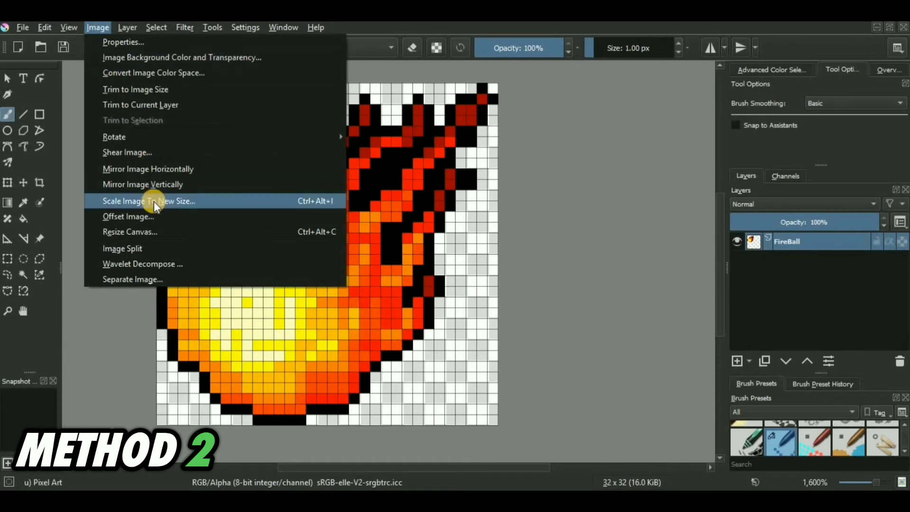
click(186, 202)
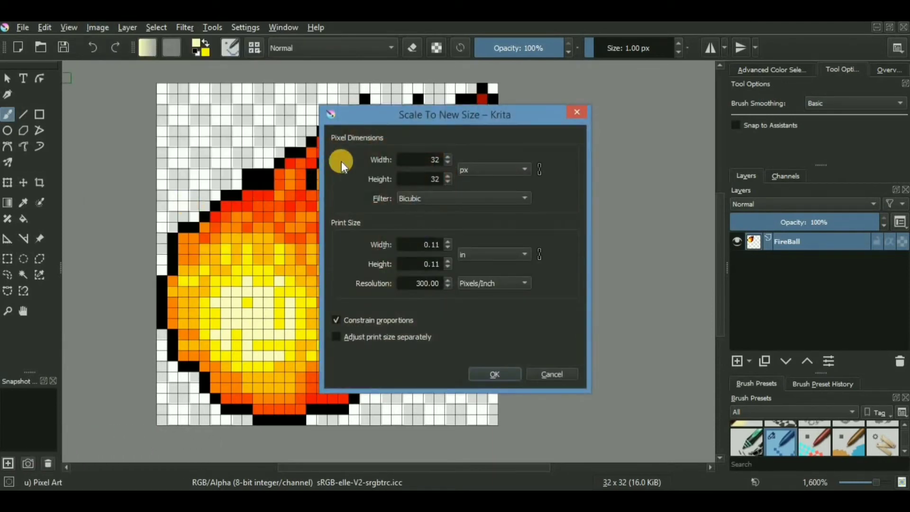
click(435, 160)
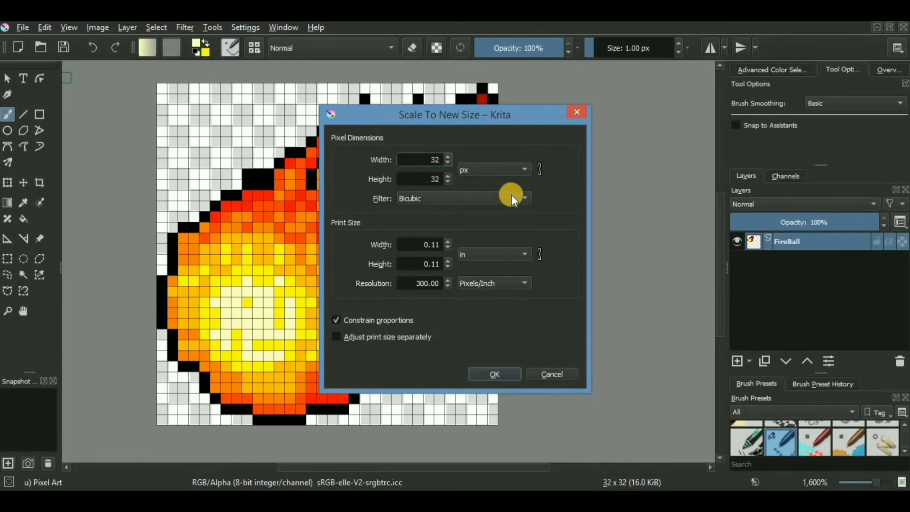
key(BackSpace)
key(BackSpace)
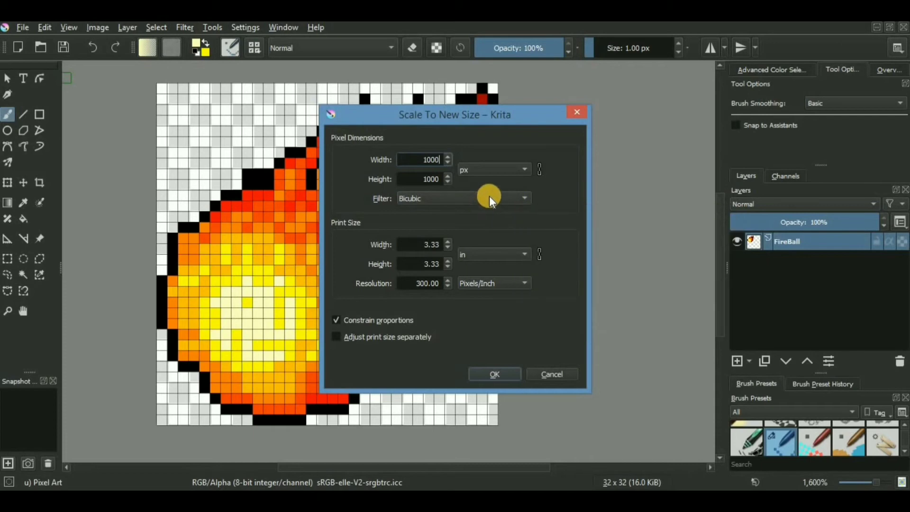
click(527, 197)
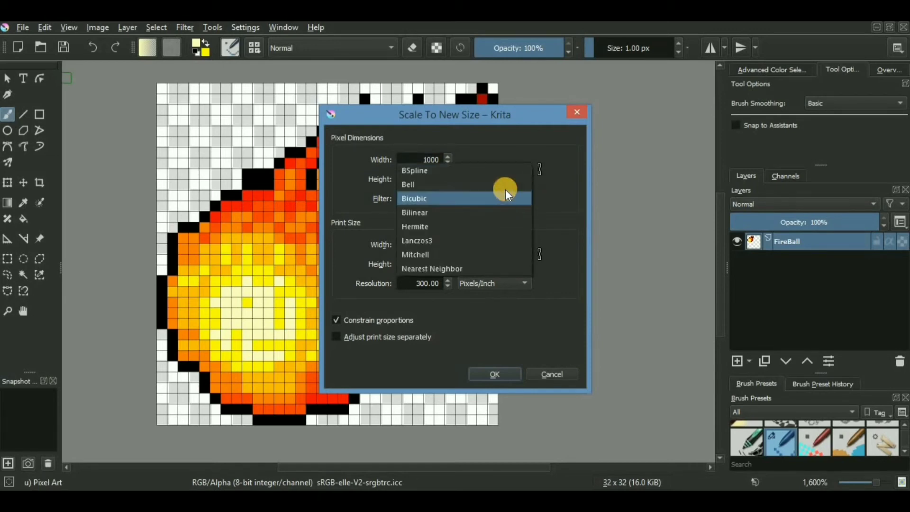
click(418, 269)
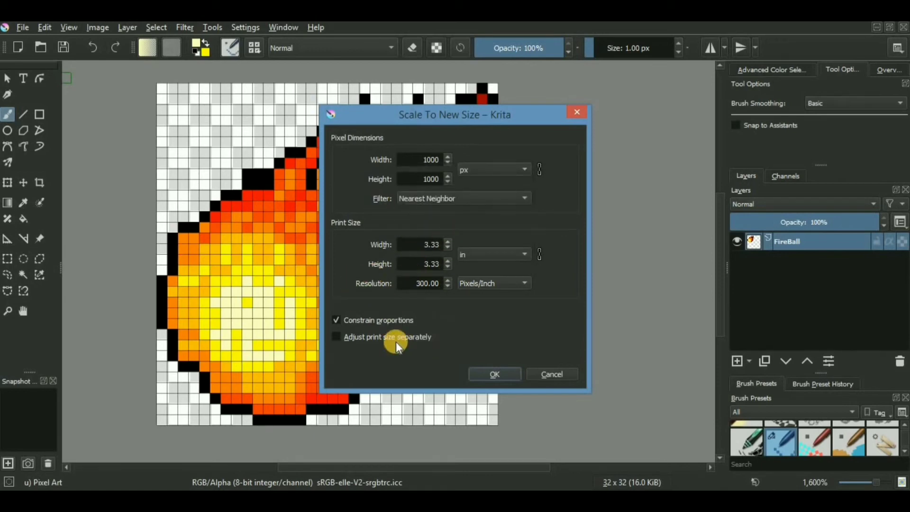
click(494, 377)
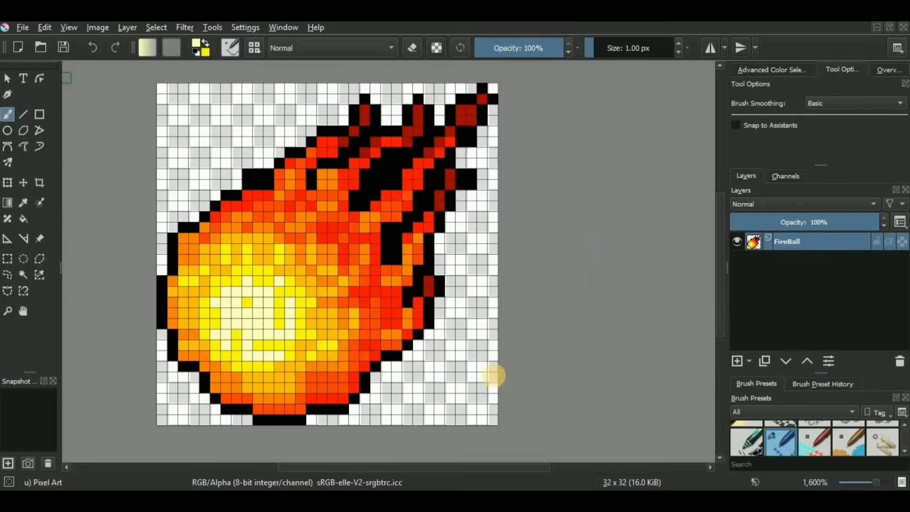
Save the enlarged fireball as flame1.jpg in the pixel folder as JPEG, keeping Smooth at 0% and subsampling at 1x1, 1x1, 1x1 (best quality)
scroll(405, 354, down, 12)
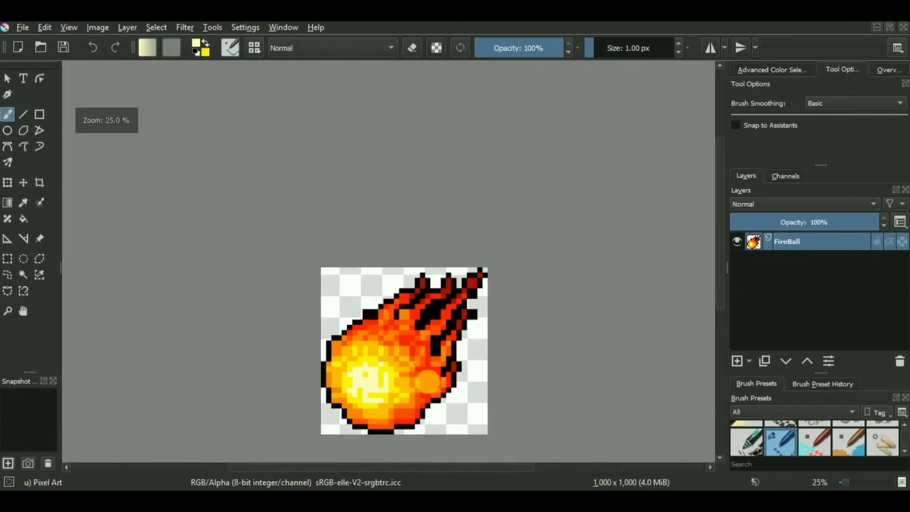
scroll(415, 364, down, 1)
drag(415, 364, 422, 328)
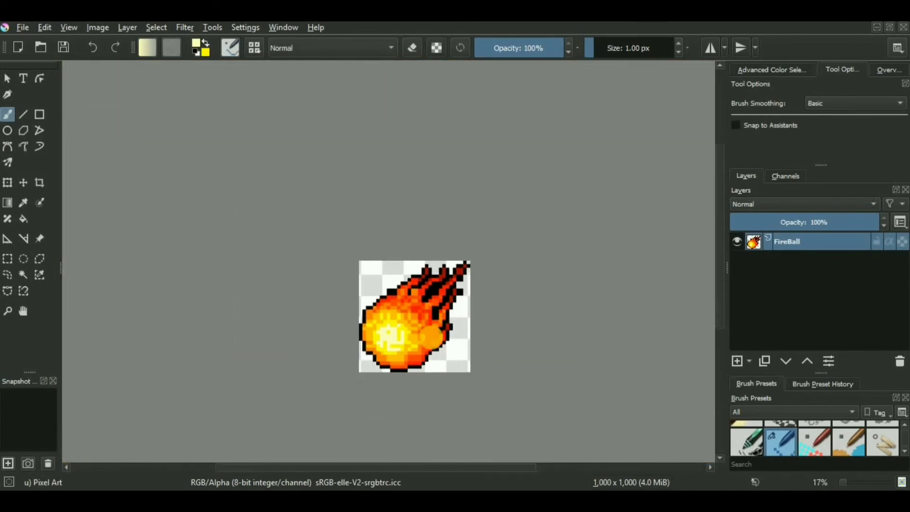
scroll(427, 334, up, 1)
click(19, 27)
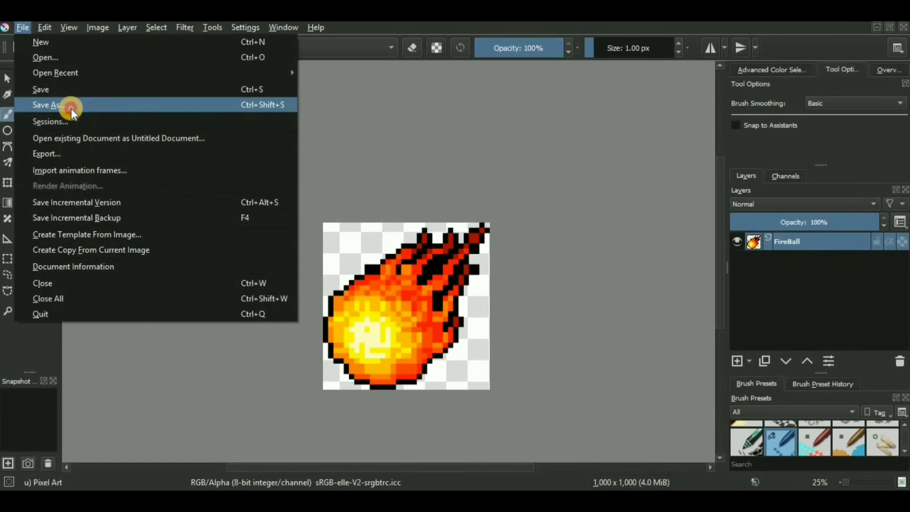
click(72, 108)
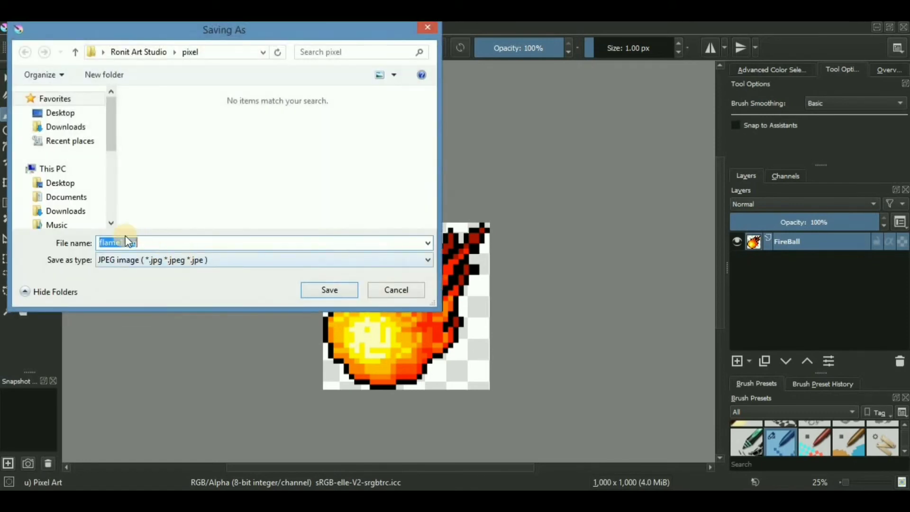
click(323, 291)
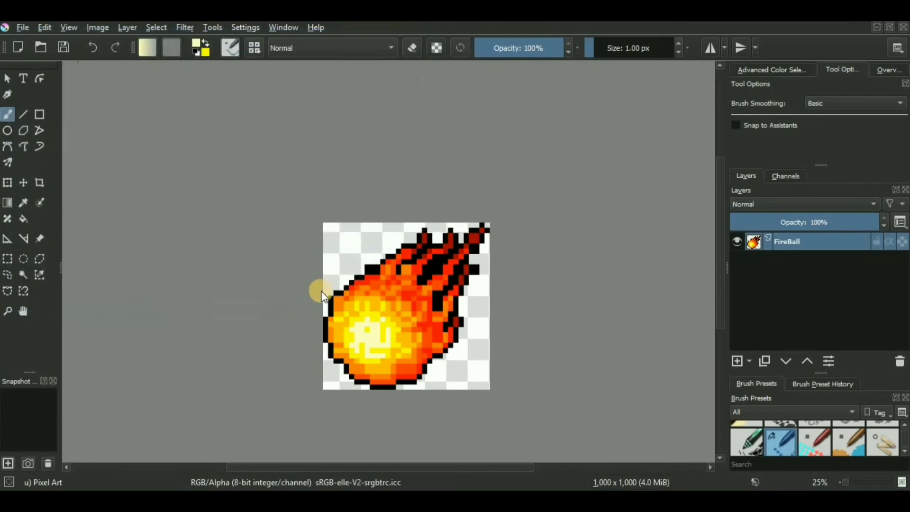
click(477, 257)
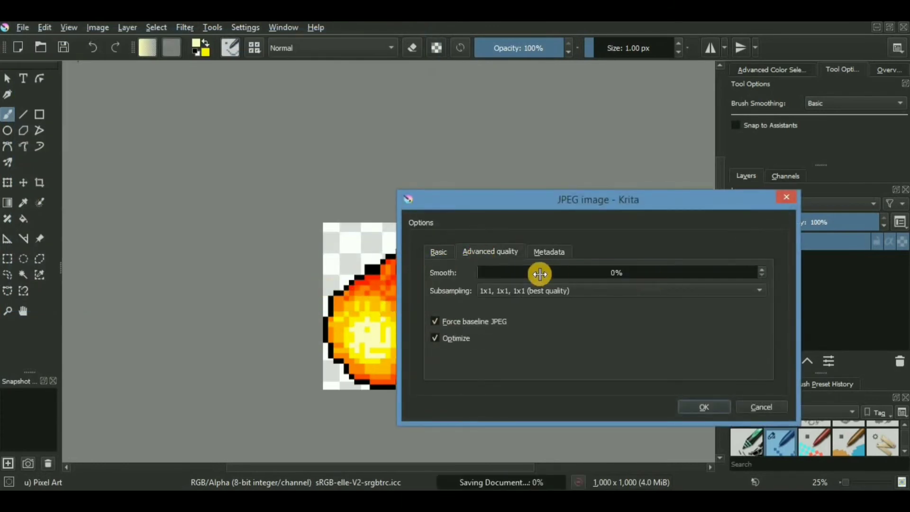
click(698, 407)
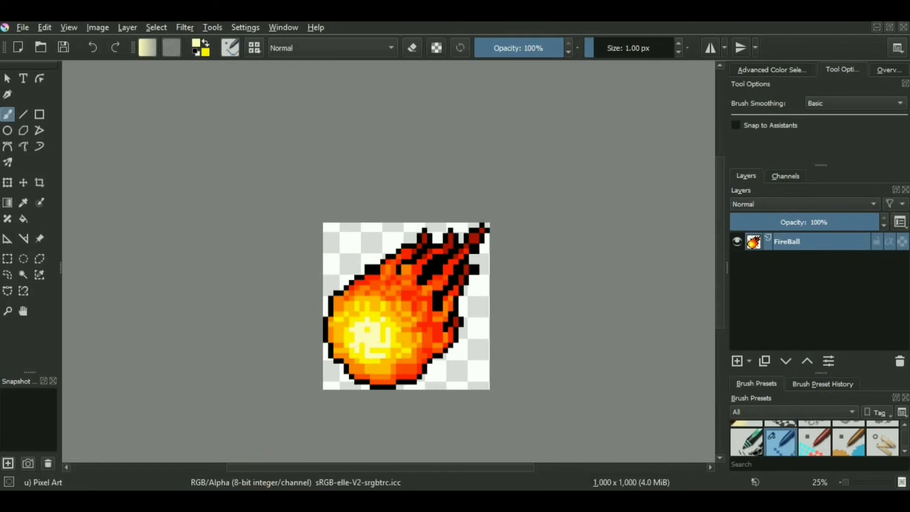
Open the enlarged flame1.jpg in Paint and inspect the whole fireball at reduced zoom levels down to 12.5%
click(264, 500)
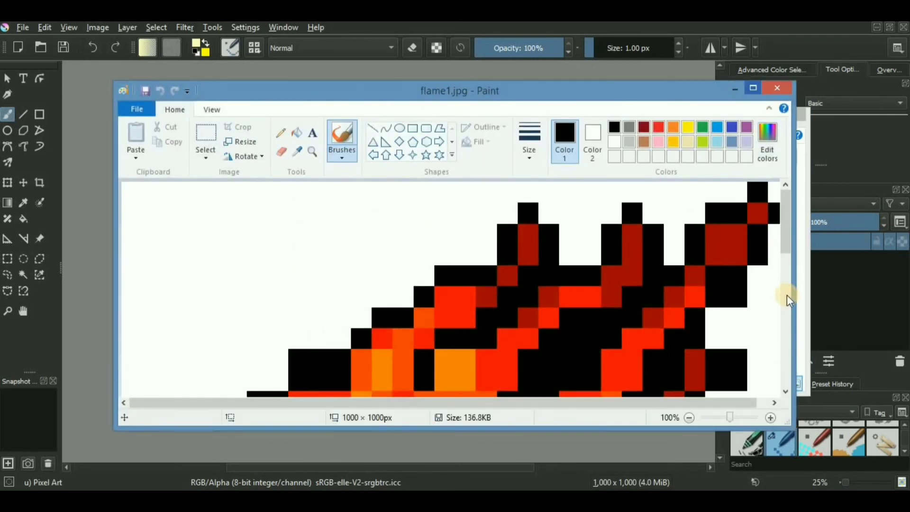
mouse_move(729, 419)
mouse_down()
mouse_move(740, 423)
mouse_move(713, 420)
mouse_up()
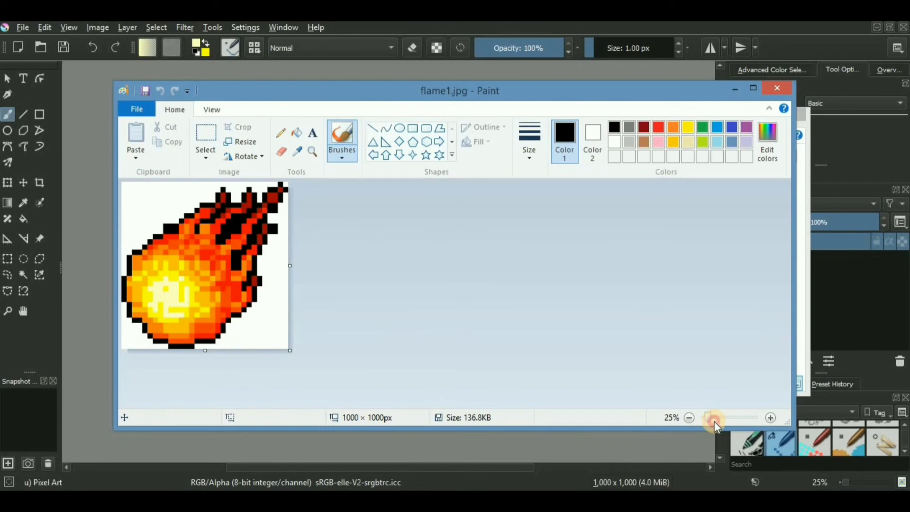
drag(715, 422, 718, 420)
scroll(394, 299, down, 1)
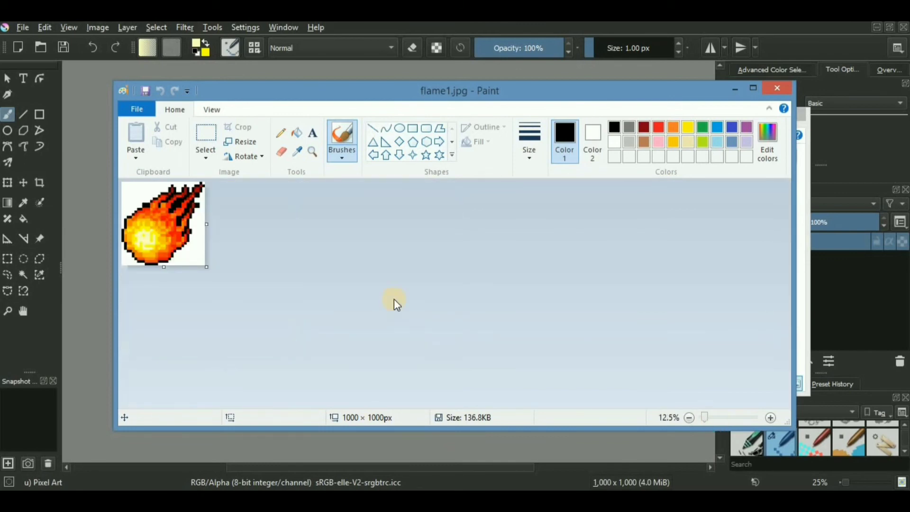
scroll(394, 298, up, 2)
scroll(394, 299, down, 1)
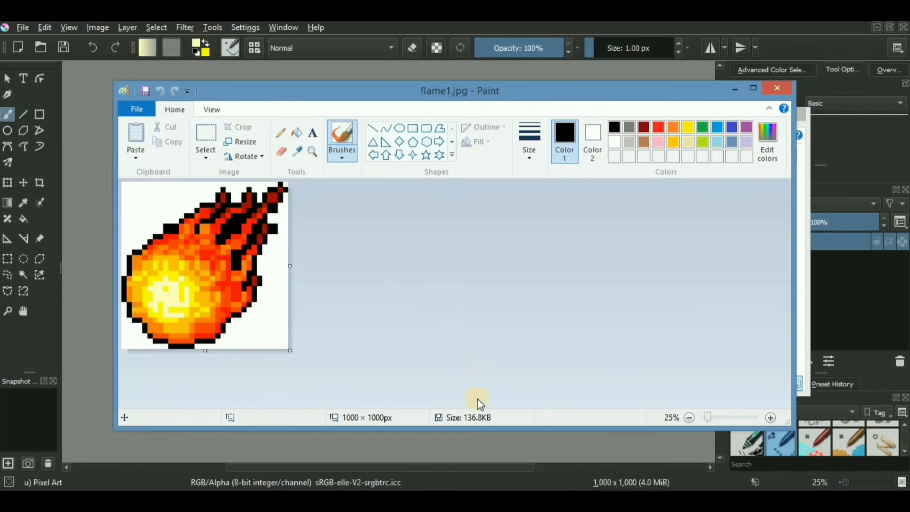